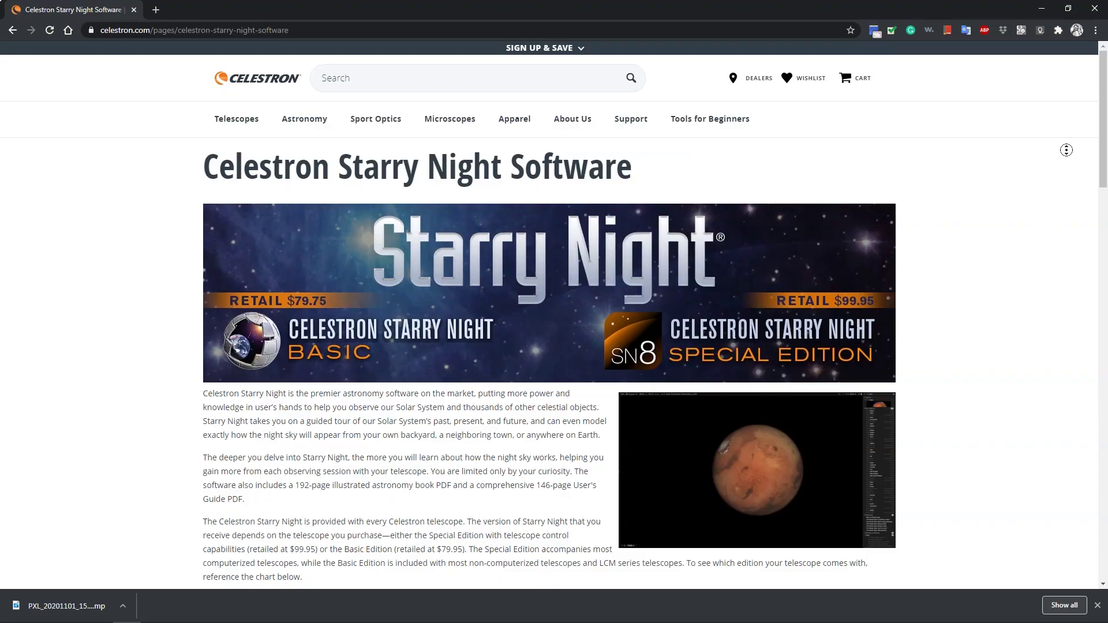
Scroll down the Celestron Starry Night Software web page.
{"action": "scroll", "coordinate": [1065, 195], "scroll_direction": "down", "scroll_amount": 2}
{"action": "scroll", "coordinate": [1065, 195], "scroll_direction": "down", "scroll_amount": 20}
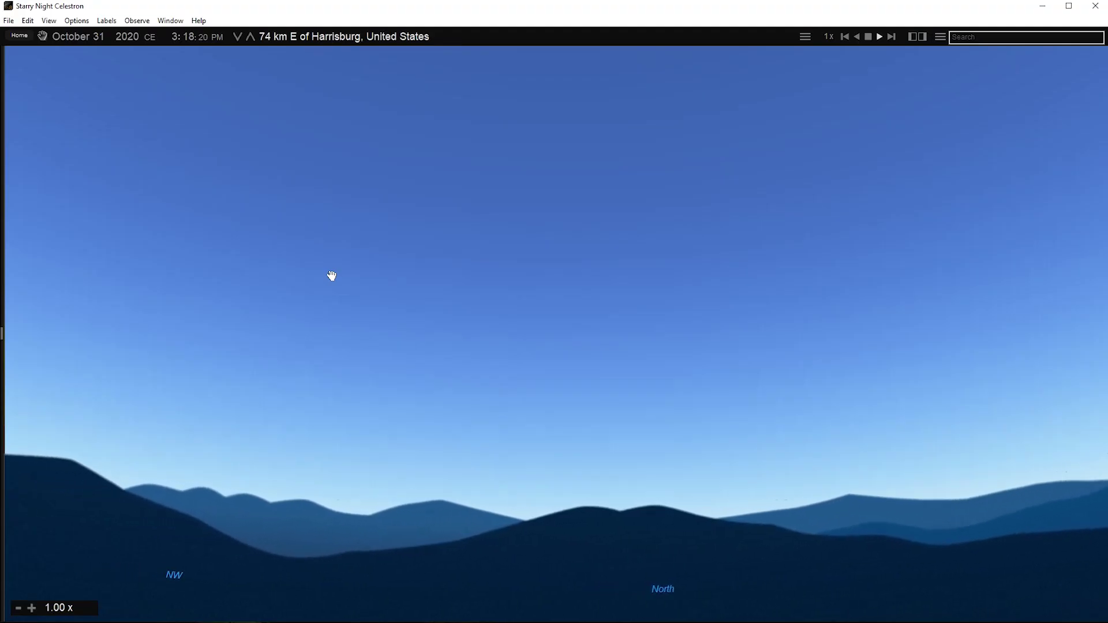
Pan the sky view westward with the Left arrow key.
{"action": "key", "text": "Left"}
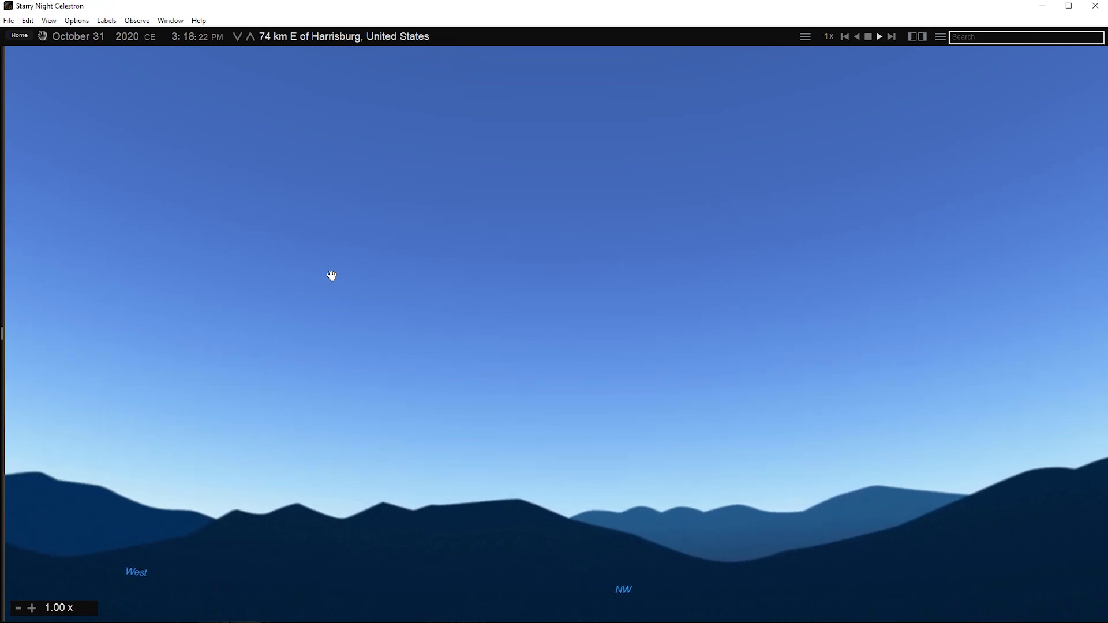
{"action": "key", "text": "Left"}
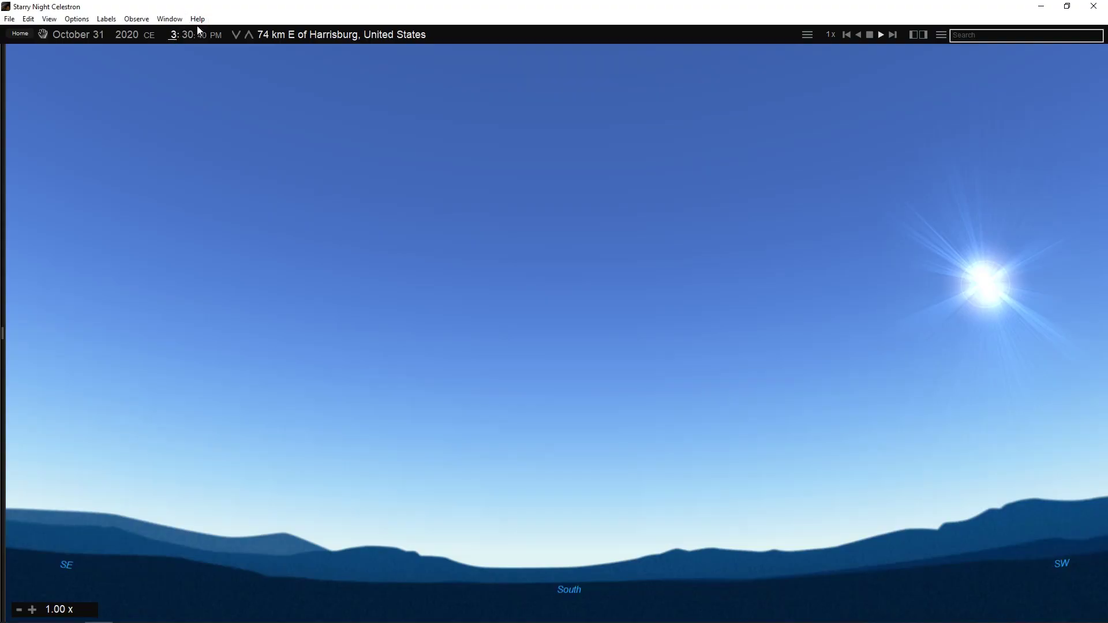
{"action": "key", "text": "7"}
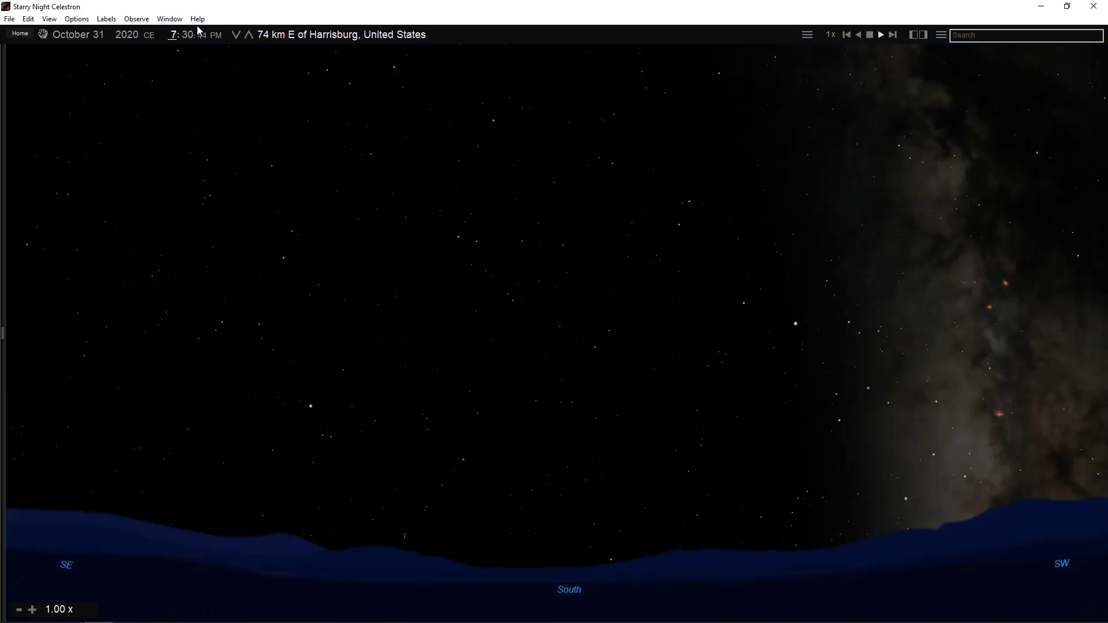
{"action": "left_click_drag", "start_coordinate": [851, 333], "coordinate": [550, 333]}
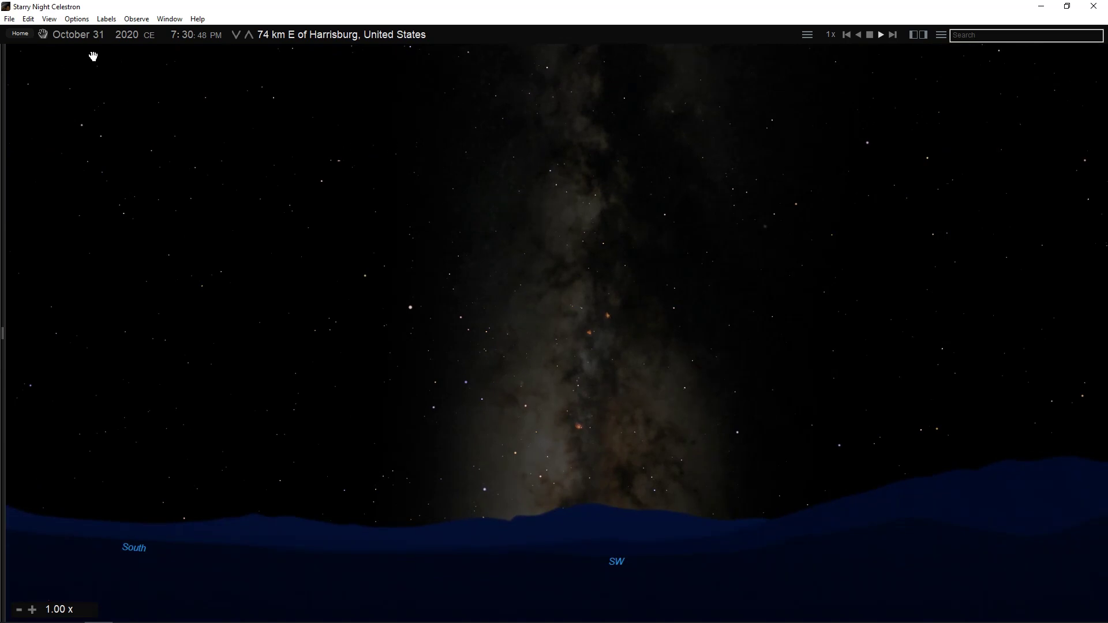
{"action": "key", "text": "Up"}
{"action": "key", "text": "Up"}
{"action": "key", "text": "Up"}
{"action": "key", "text": "Up"}
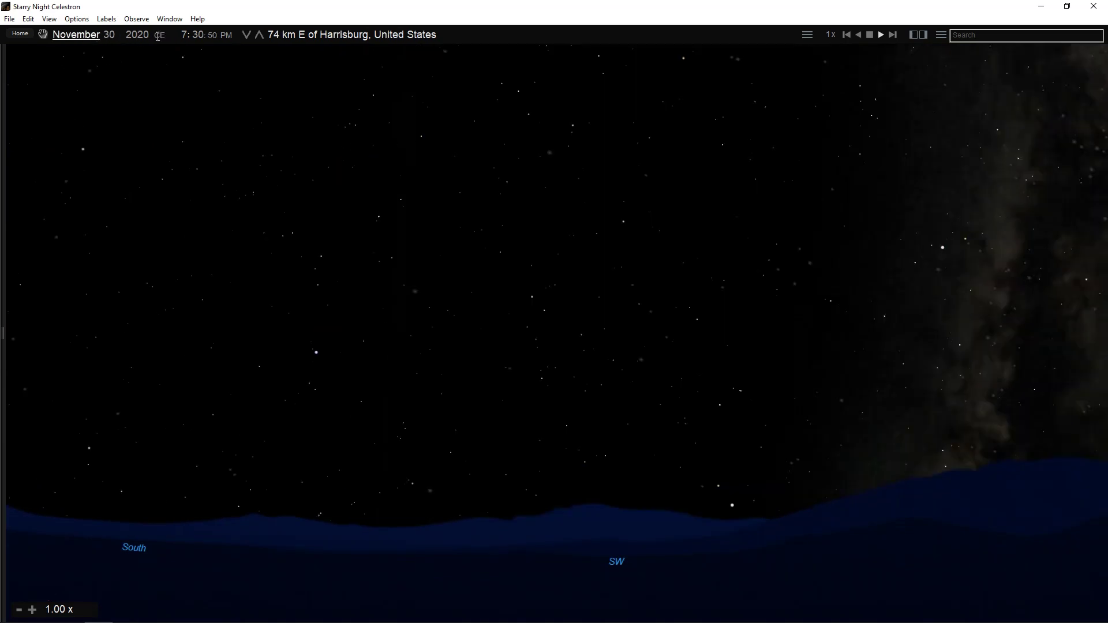
{"action": "key", "text": "Up"}
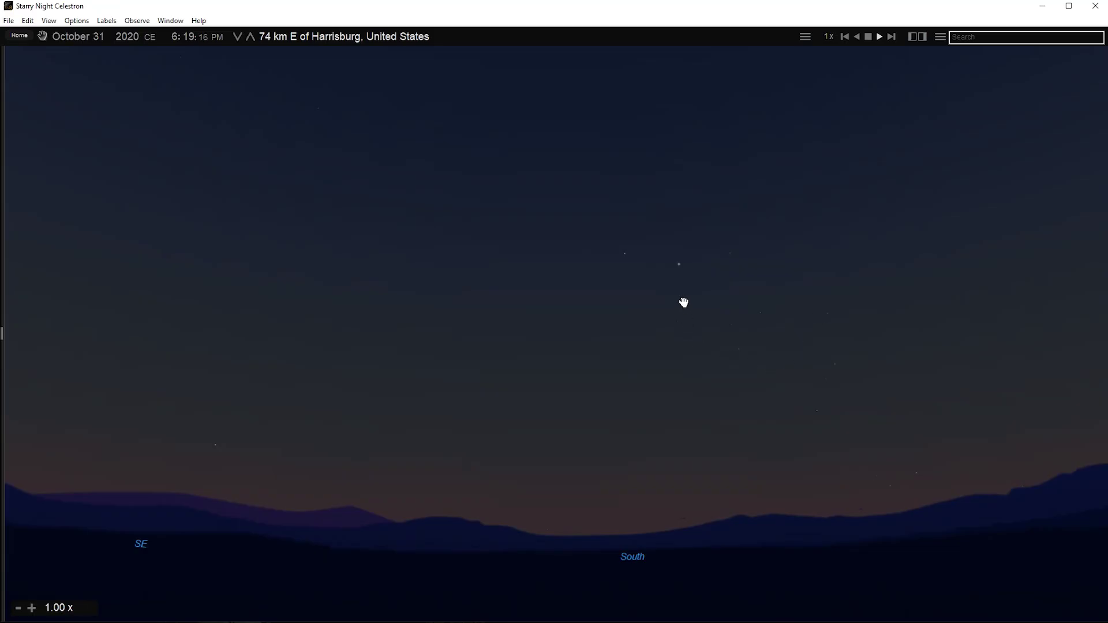
Show Jupiter's details and label it, then label Saturn in its place.
{"action": "mouse_move", "coordinate": [679, 263]}
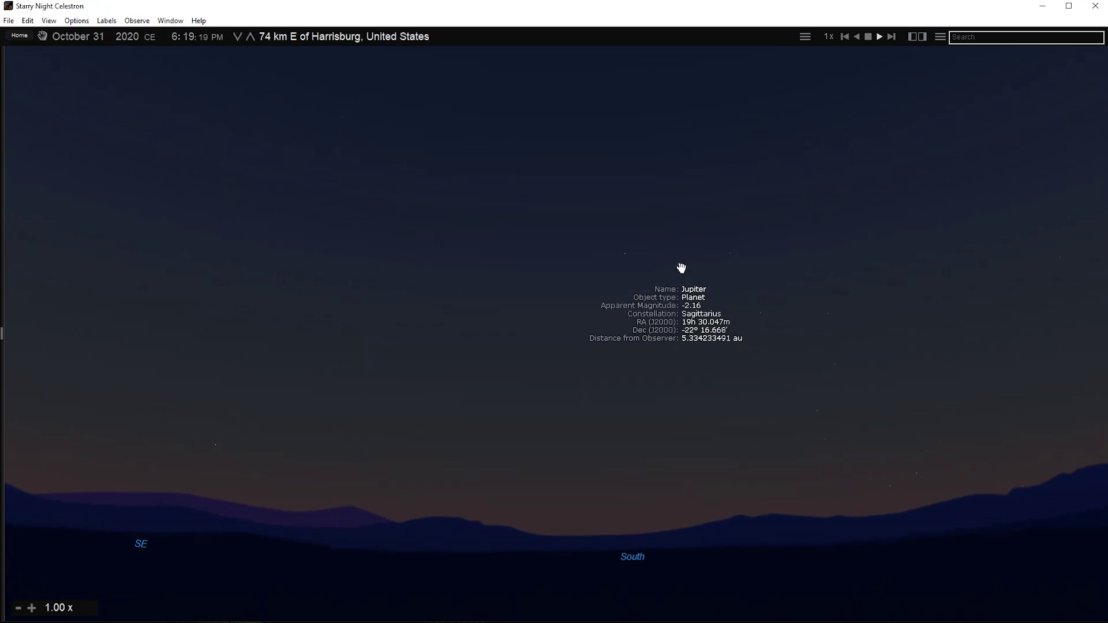
{"action": "left_click", "coordinate": [678, 263]}
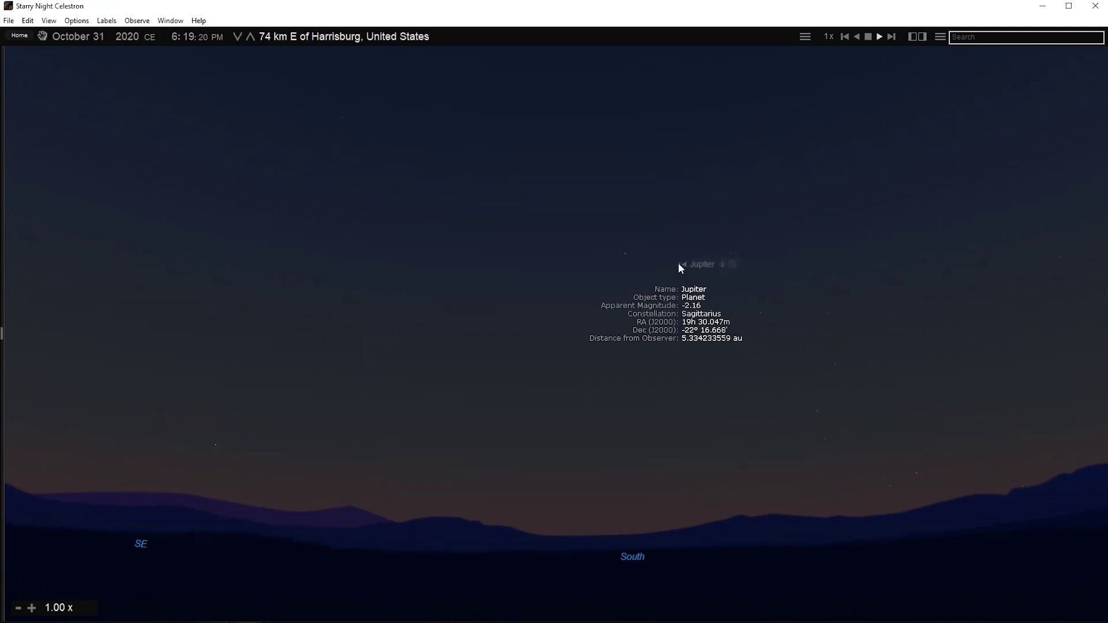
{"action": "left_click", "coordinate": [625, 254]}
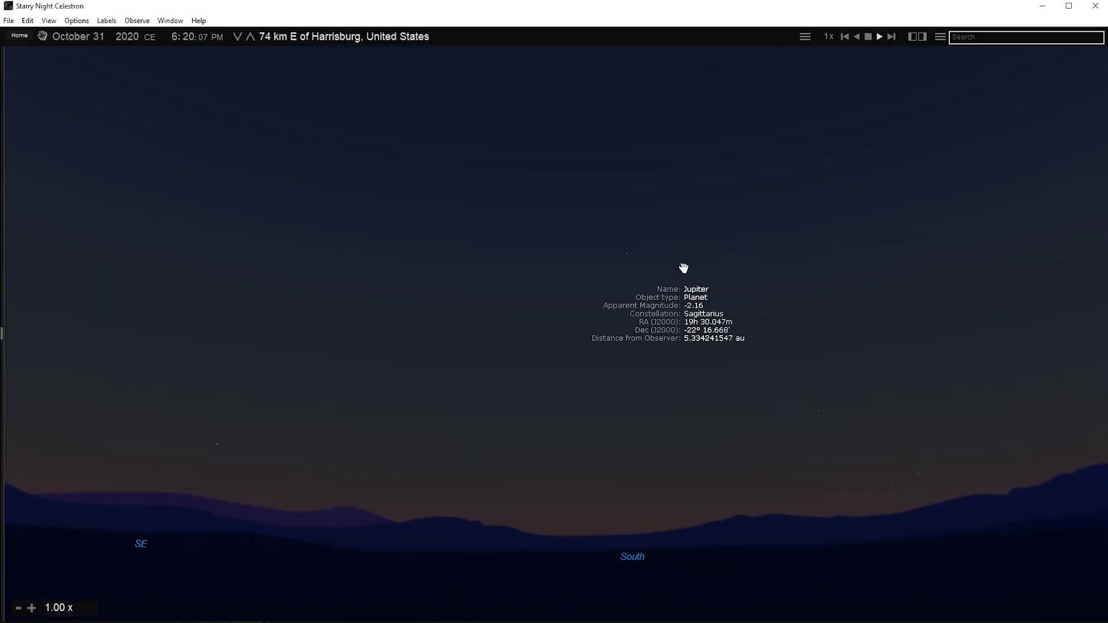
{"action": "right_click", "coordinate": [683, 269]}
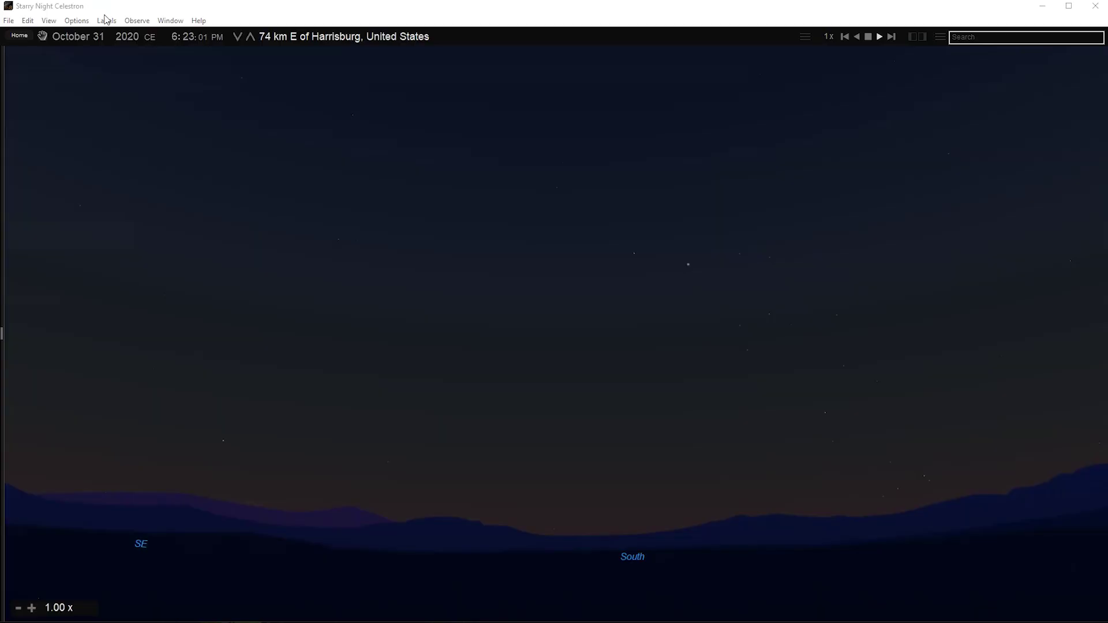
Turn on constellation Stick Figures and Labels in Constellation Options.
{"action": "left_click", "coordinate": [77, 21]}
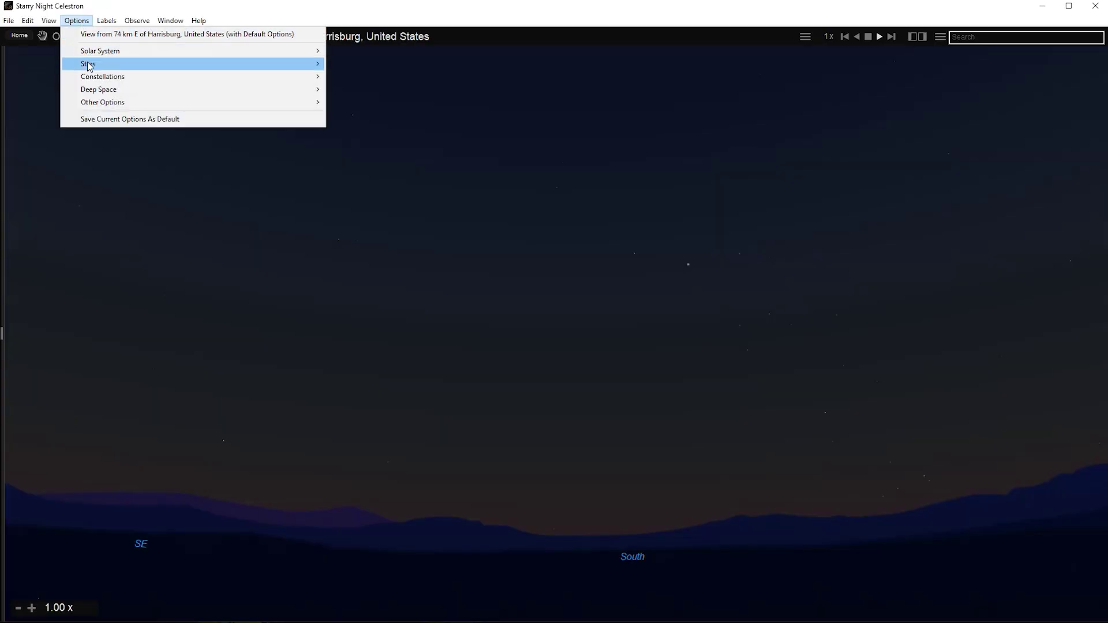
{"action": "mouse_move", "coordinate": [91, 76]}
{"action": "left_click", "coordinate": [378, 76]}
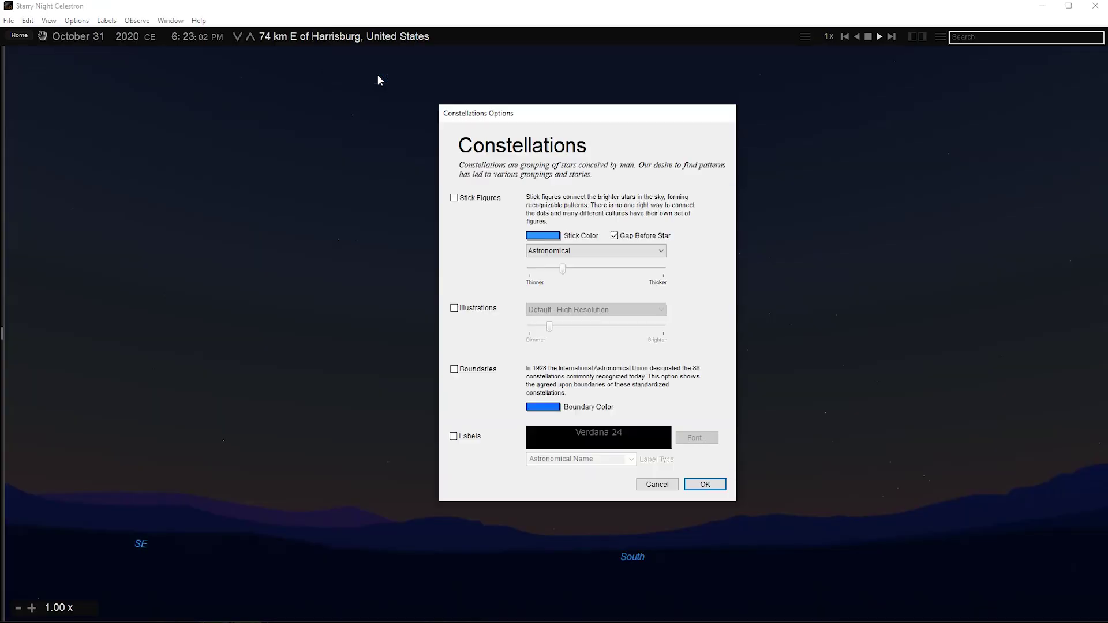
{"action": "left_click", "coordinate": [454, 198]}
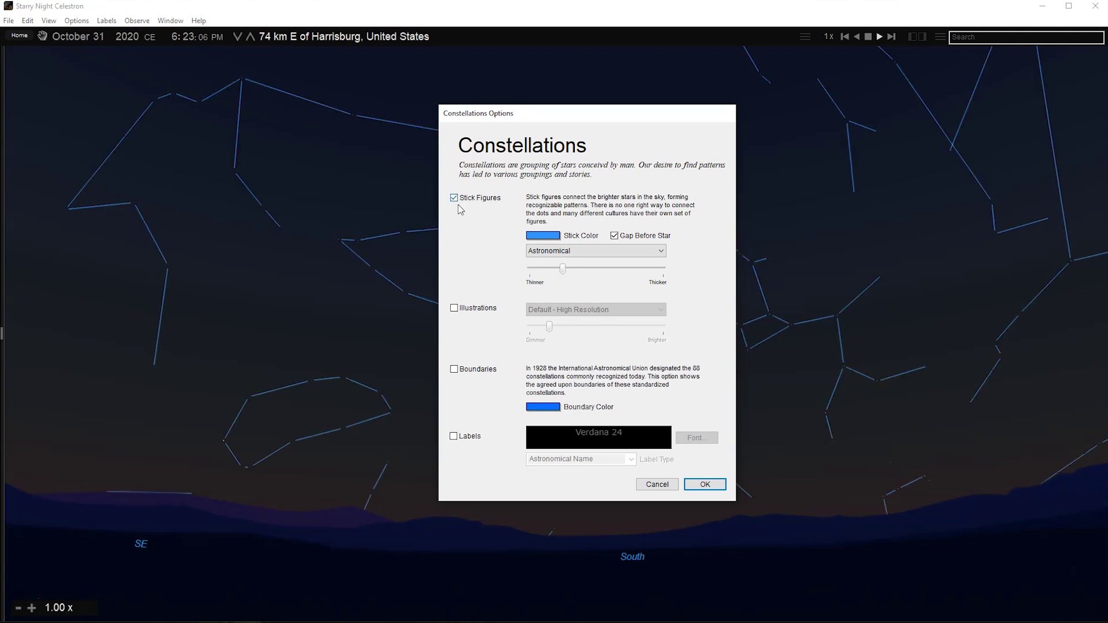
{"action": "left_click", "coordinate": [454, 437]}
{"action": "left_click", "coordinate": [705, 485]}
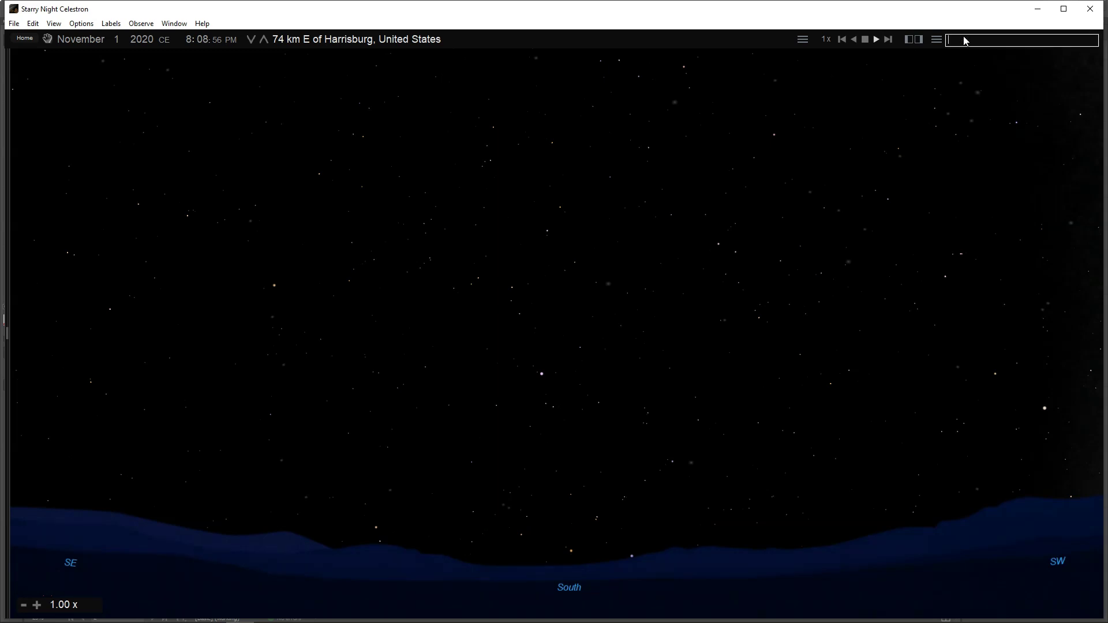
Search 'Andromeda', centre the view on the Andromeda Galaxy and magnify it.
{"action": "type", "text": "Andromeda"}
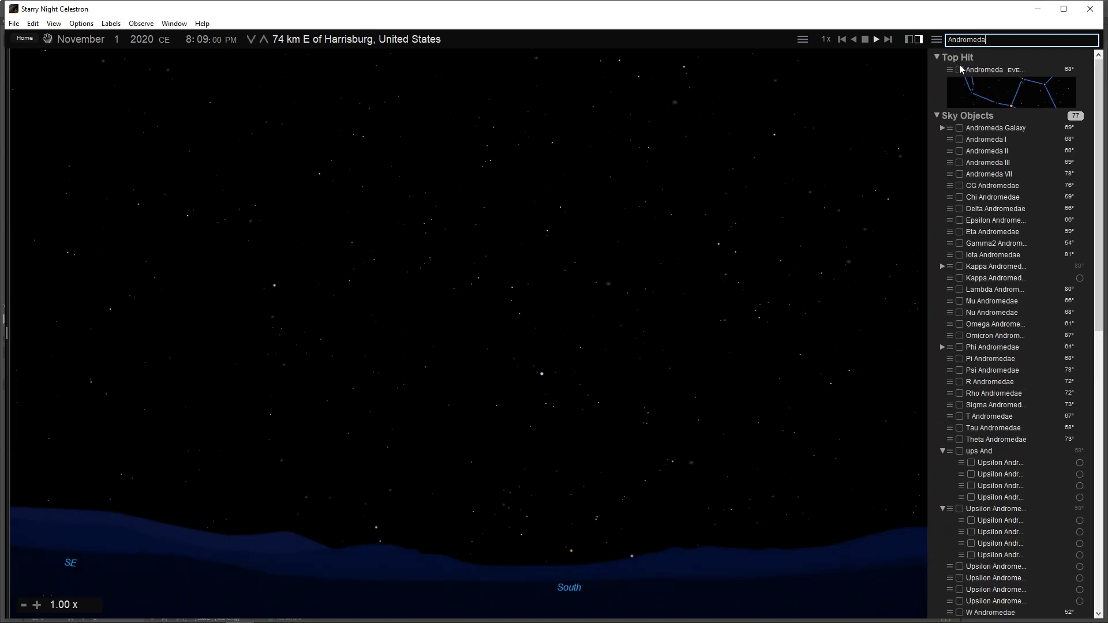
{"action": "right_click", "coordinate": [961, 129]}
{"action": "left_click", "coordinate": [969, 154]}
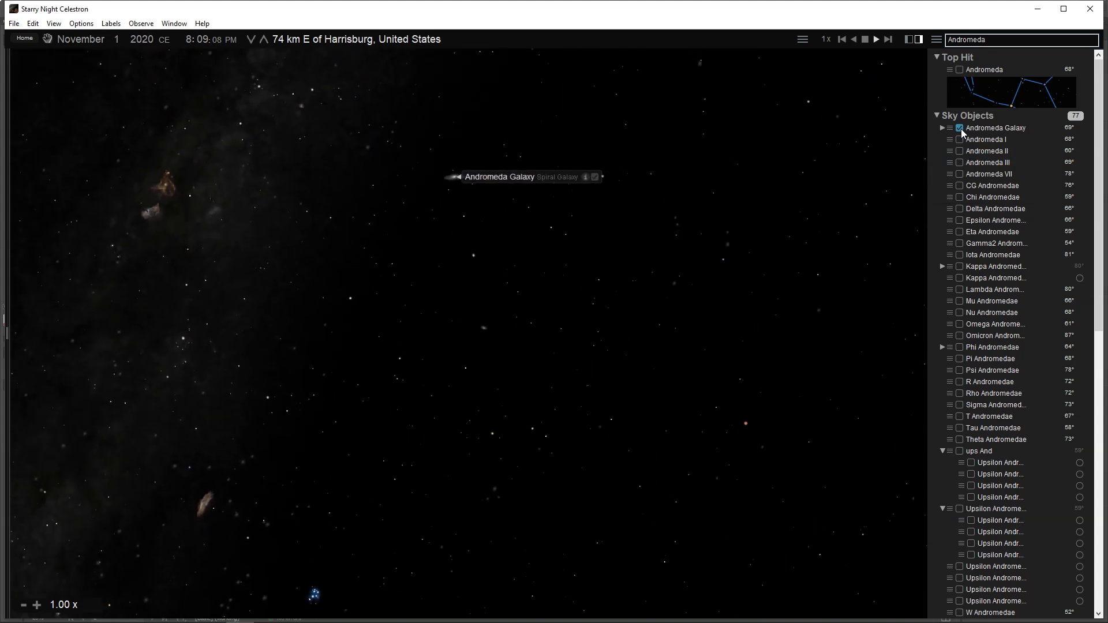
{"action": "right_click", "coordinate": [970, 129]}
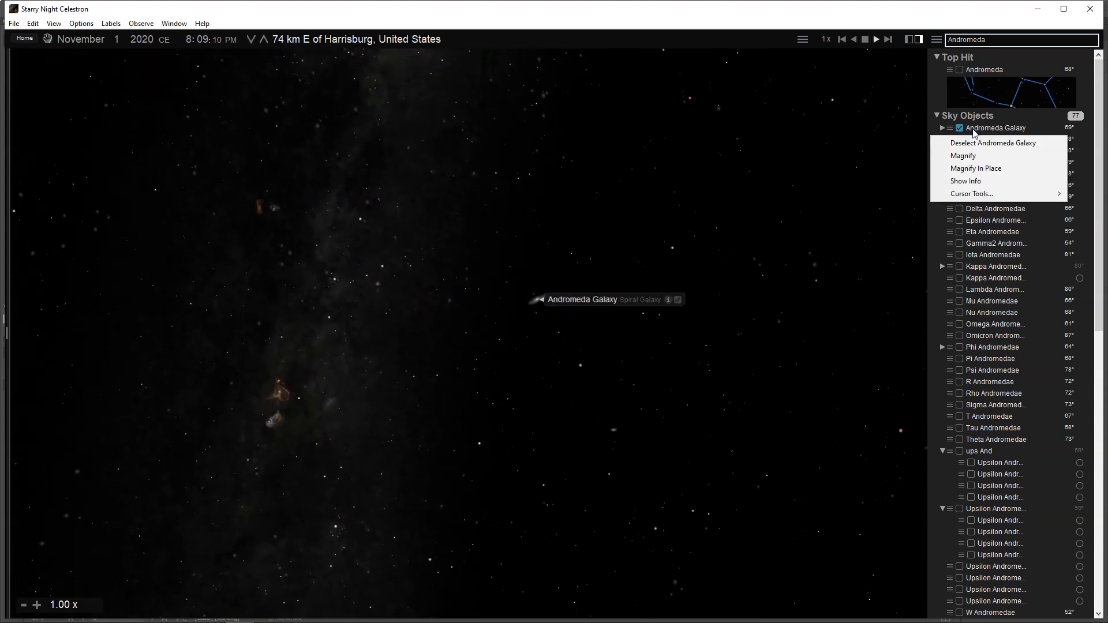
{"action": "left_click", "coordinate": [964, 155]}
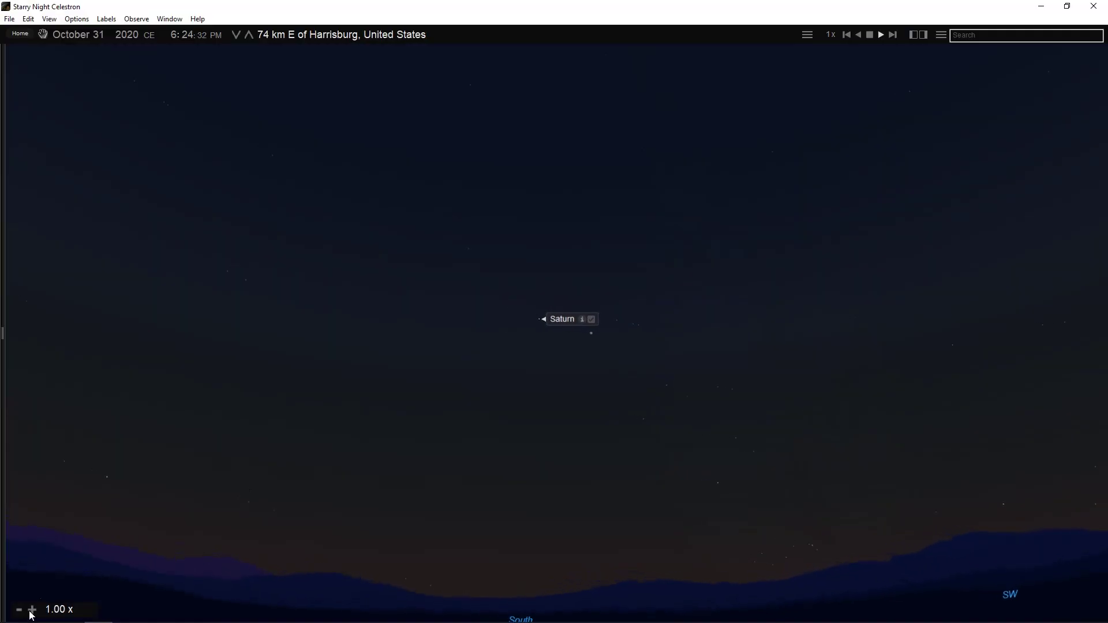
Zoom in on Saturn with the + button until its rings show.
{"action": "left_click", "coordinate": [32, 610]}
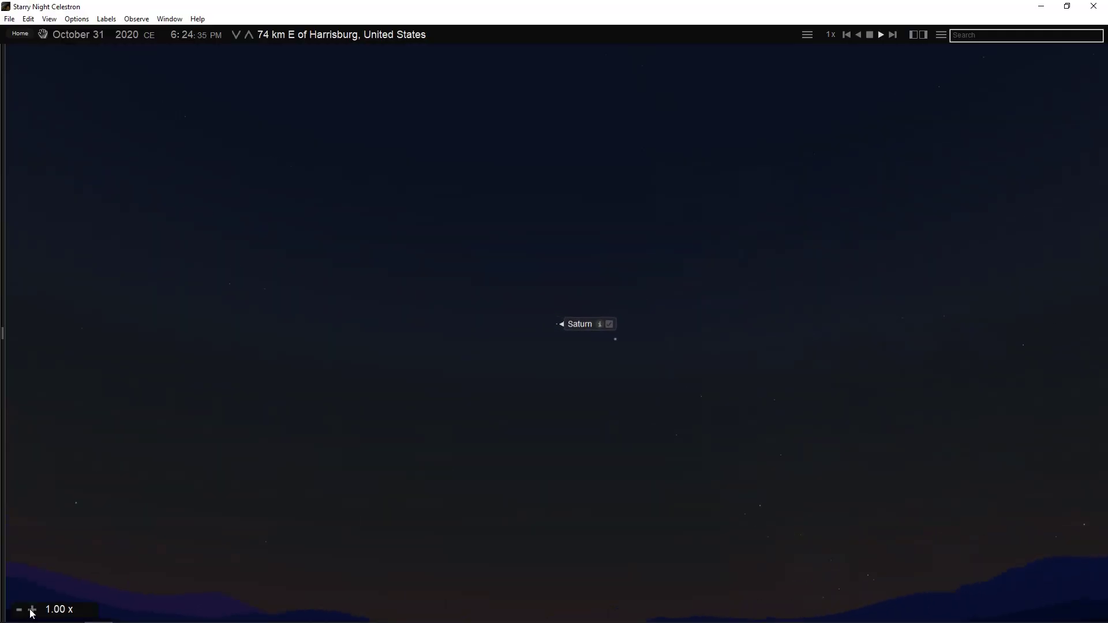
{"action": "left_click", "coordinate": [32, 611]}
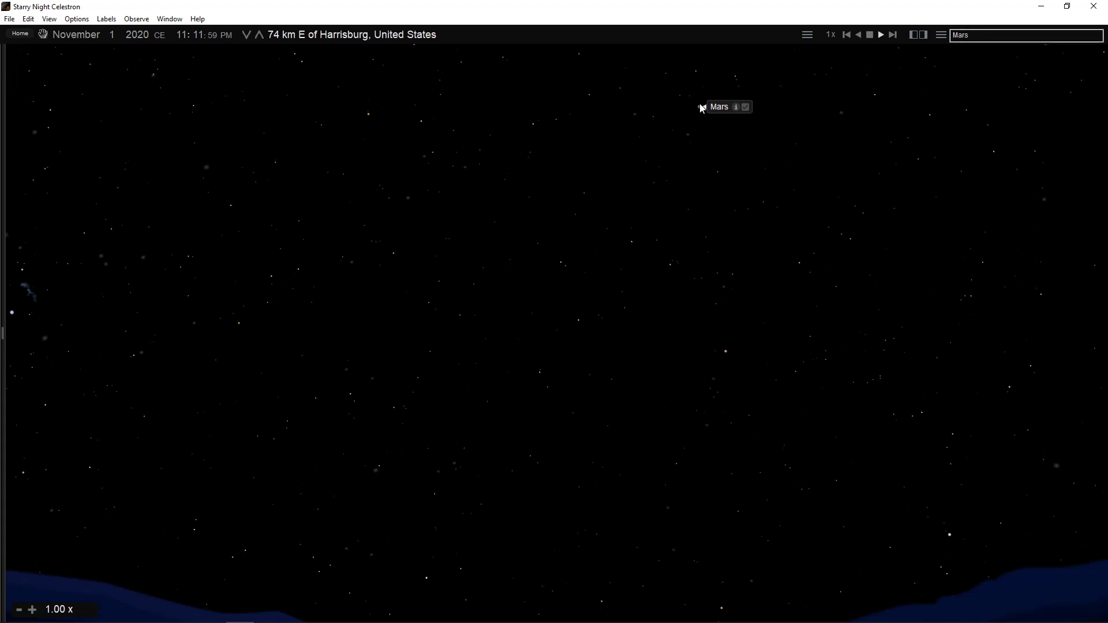
Show Mars's information and bring up its right-click actions.
{"action": "mouse_move", "coordinate": [700, 106]}
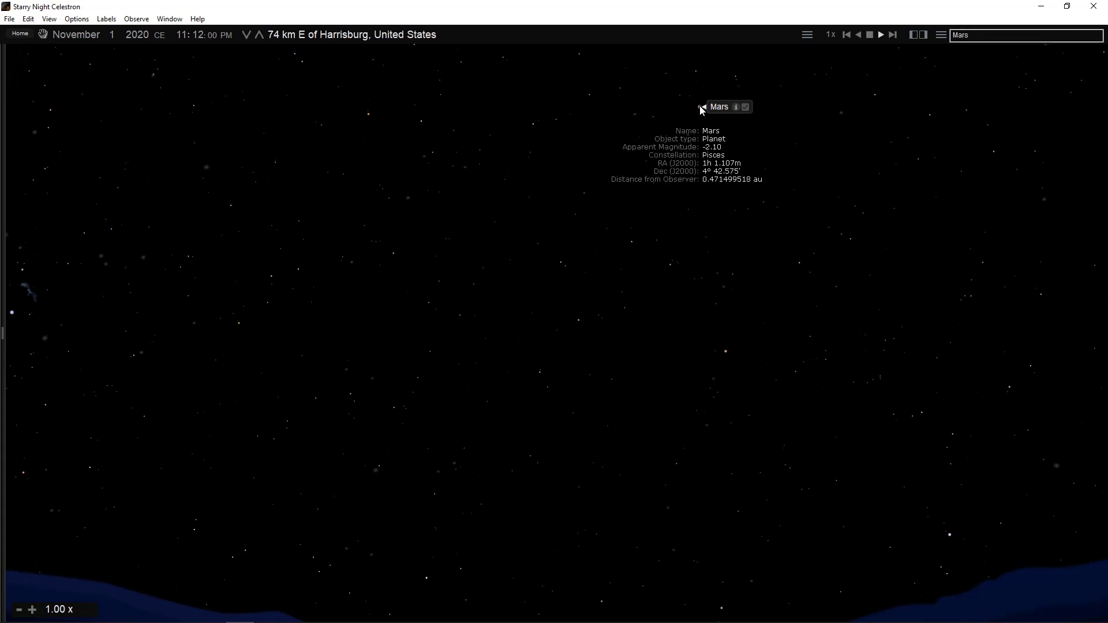
{"action": "right_click", "coordinate": [702, 110]}
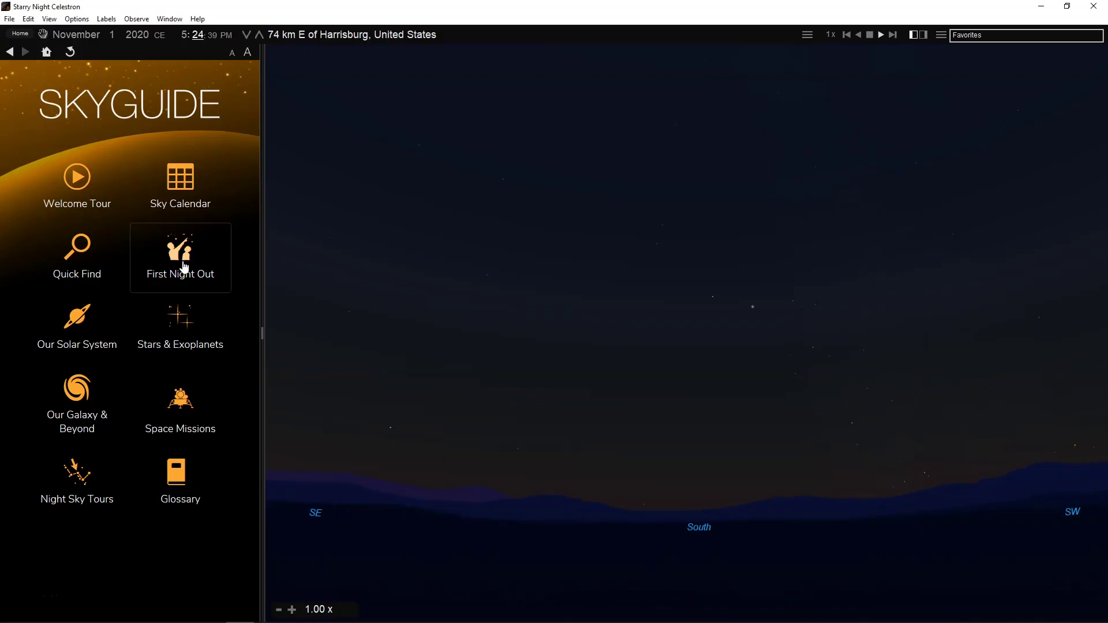
Step through First Night Out's Finding Your Way Around tour, via Big Dipper and Star Hopping, to Learning the Sky.
{"action": "left_click", "coordinate": [181, 248]}
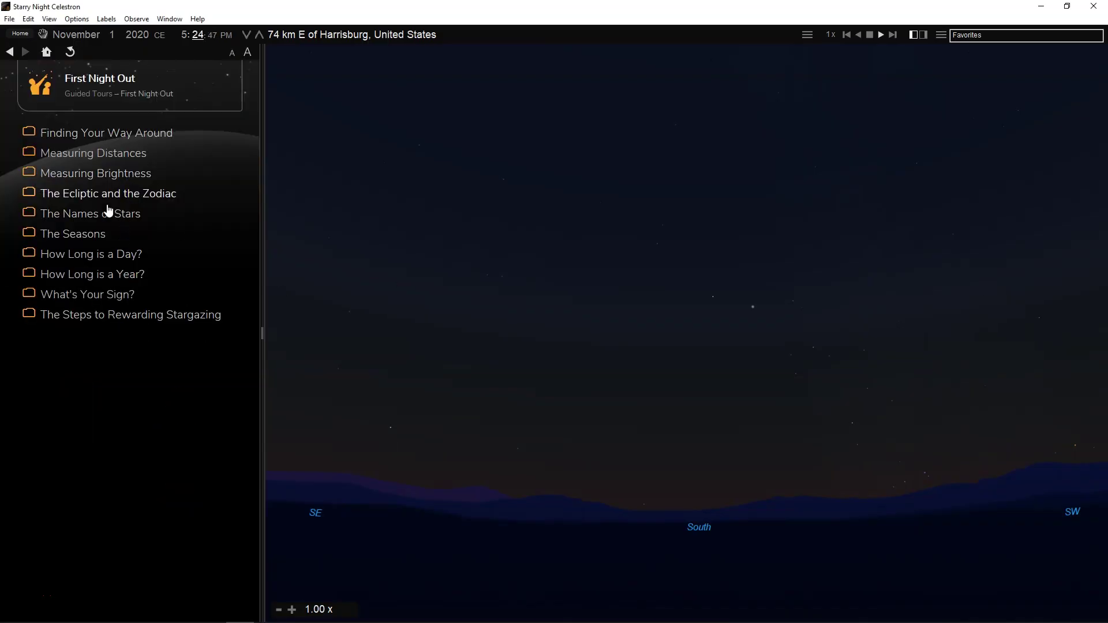
{"action": "left_click", "coordinate": [105, 133]}
{"action": "left_click", "coordinate": [97, 131]}
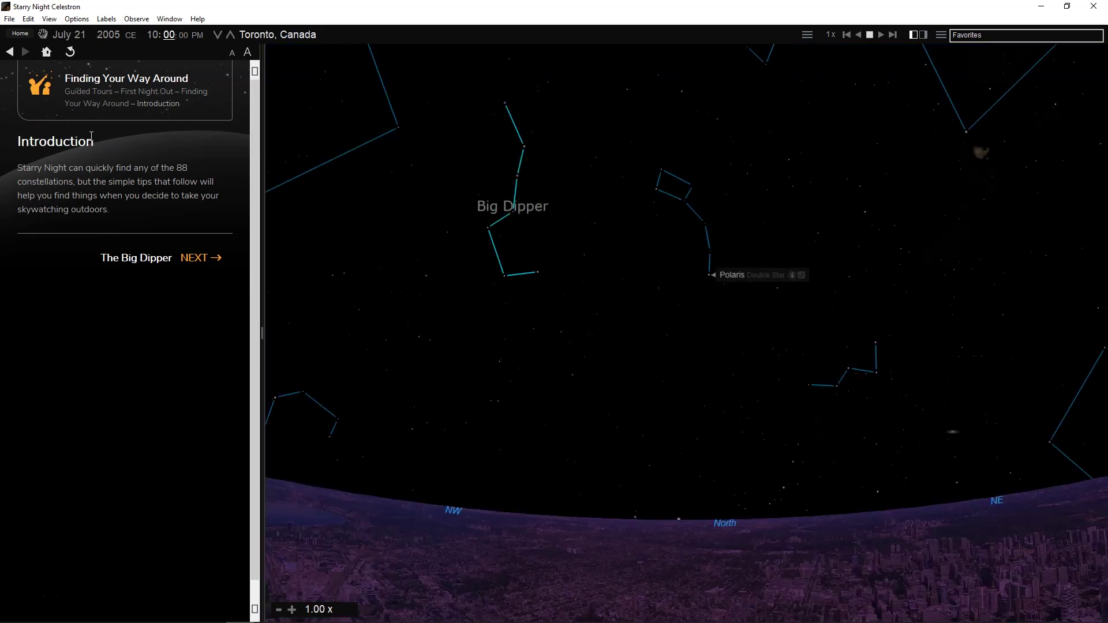
{"action": "left_click", "coordinate": [188, 254]}
{"action": "scroll", "coordinate": [188, 254], "scroll_direction": "down", "scroll_amount": 5}
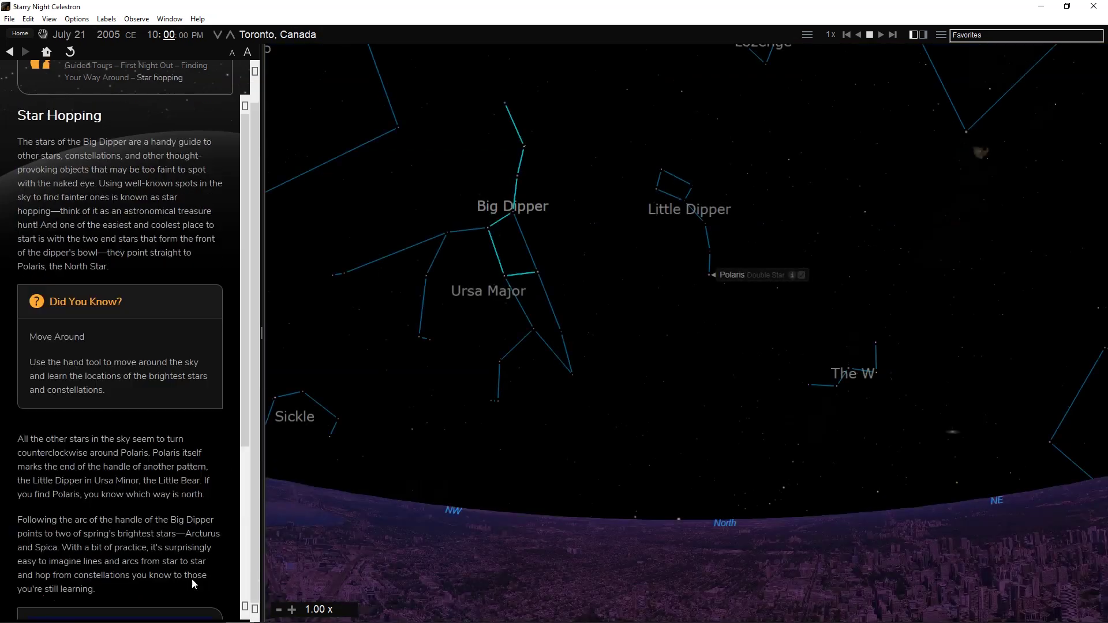
{"action": "left_click", "coordinate": [193, 584]}
{"action": "scroll", "coordinate": [188, 543], "scroll_direction": "down", "scroll_amount": 4}
{"action": "left_click", "coordinate": [197, 582]}
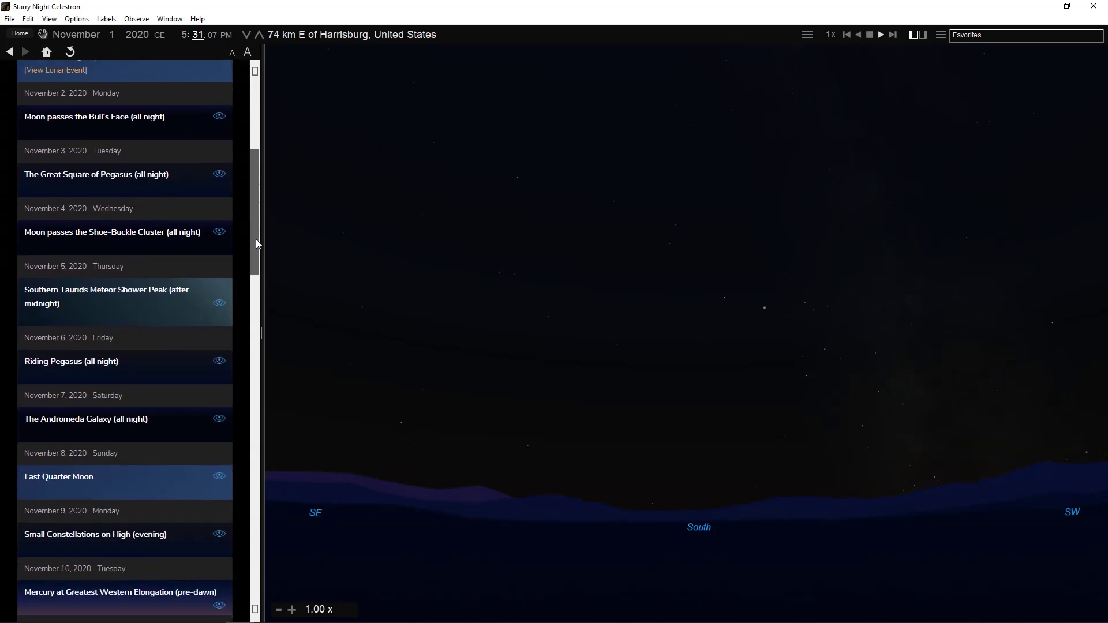
Show the Great Square of Pegasus sky, then the November 5 Southern Taurids peak.
{"action": "left_click", "coordinate": [221, 162]}
{"action": "left_click", "coordinate": [223, 291]}
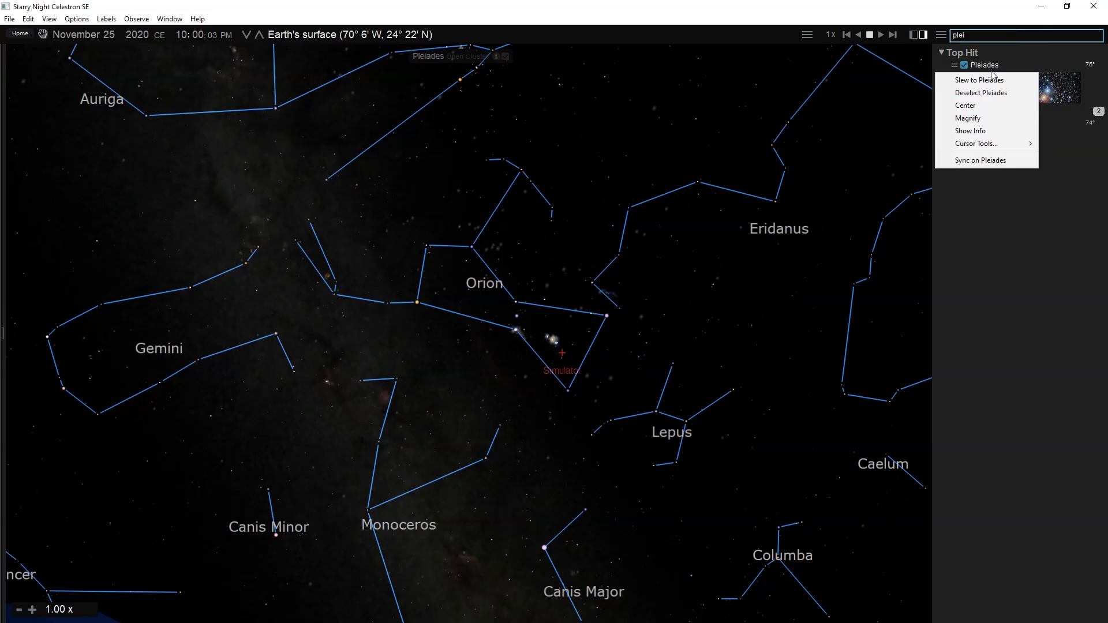
Slew the view to the Pleiades and search for 'heart ne'.
{"action": "left_click", "coordinate": [988, 81]}
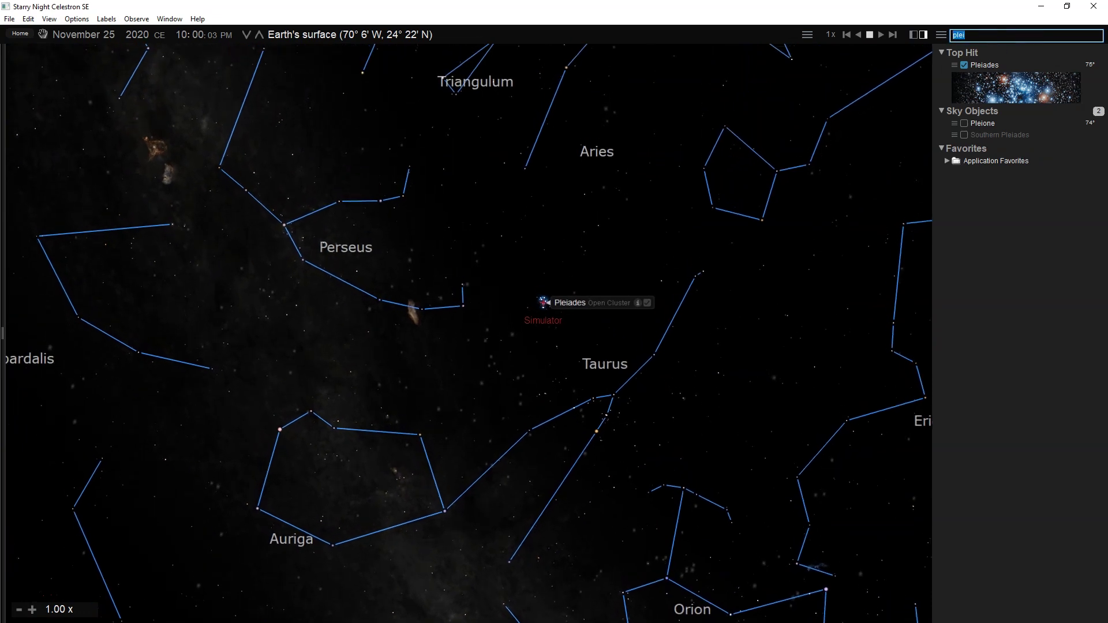
{"action": "type", "text": "heart ne"}
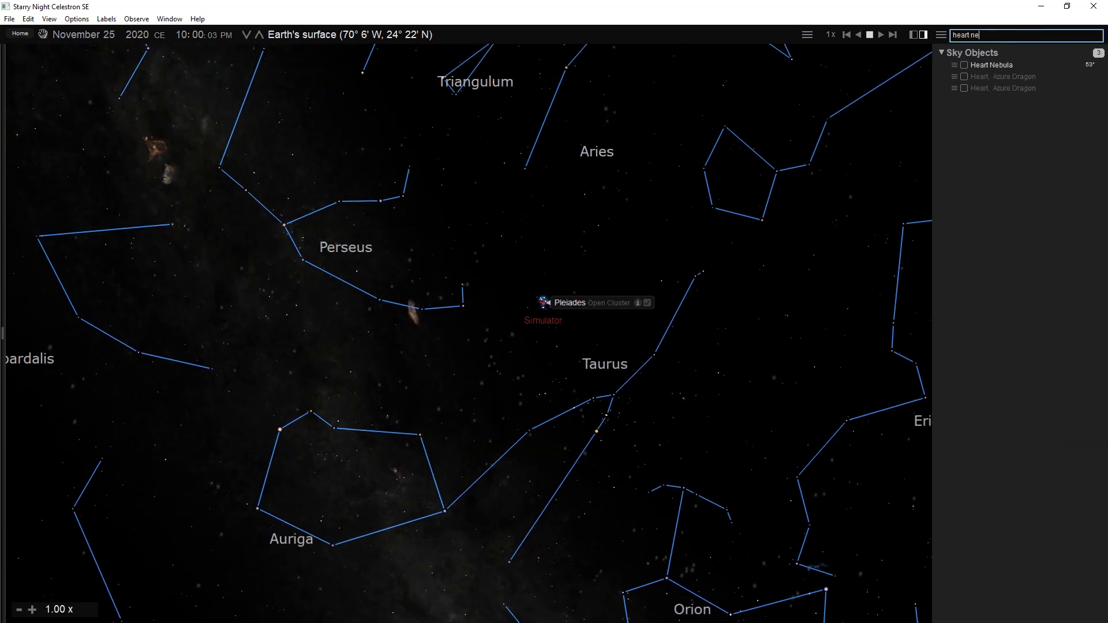